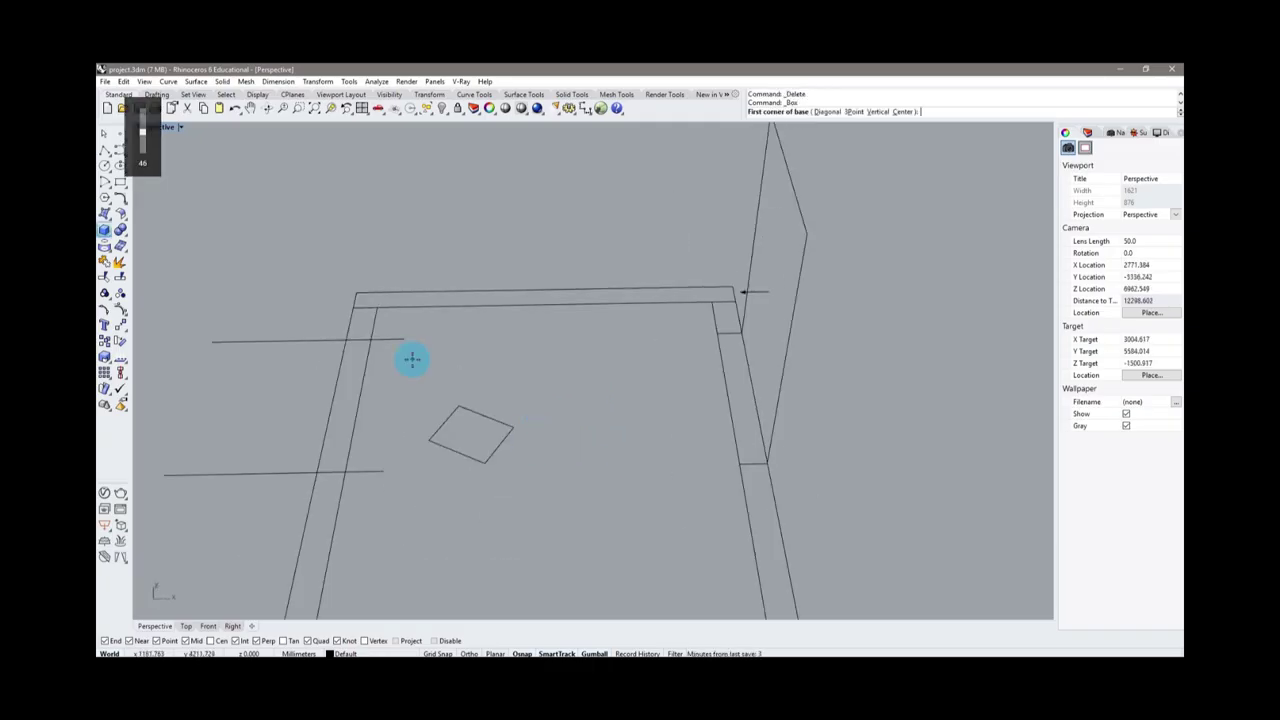
# Finish the box height, then move the perspective camera point to reframe the armchair
pyautogui.press('Escape')
pyautogui.click(412, 358)
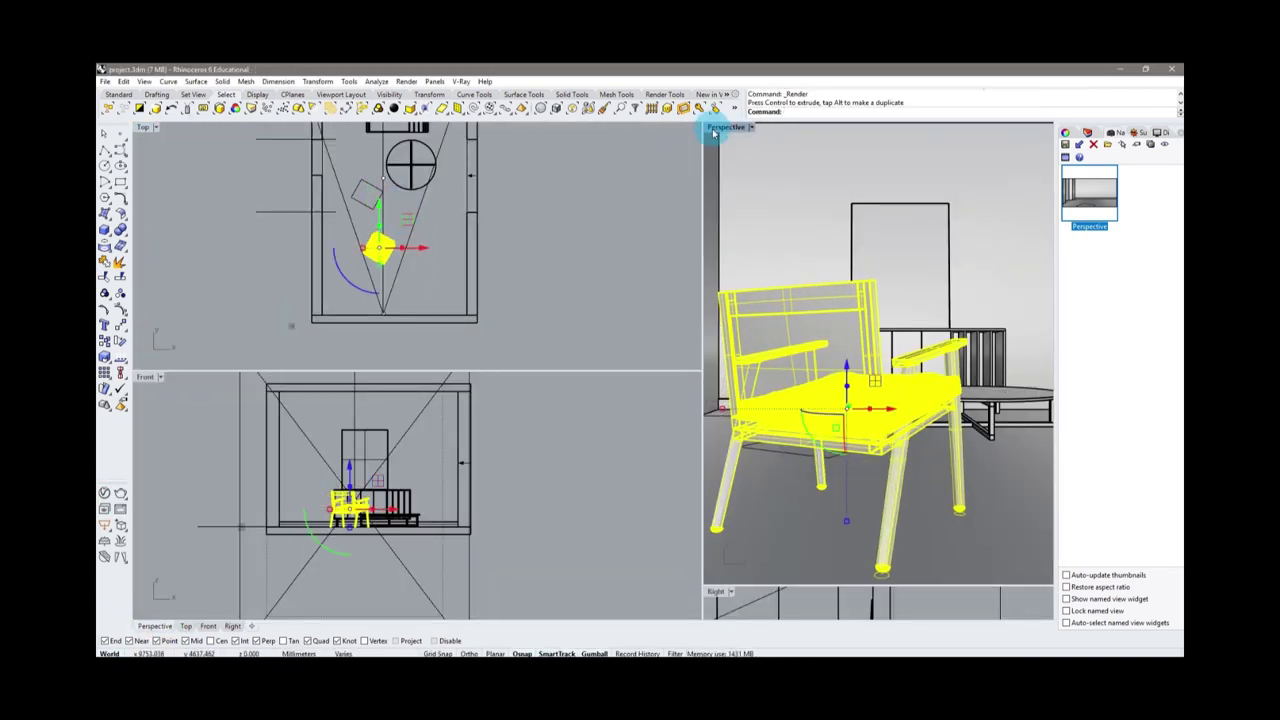
pyautogui.click(356, 463)
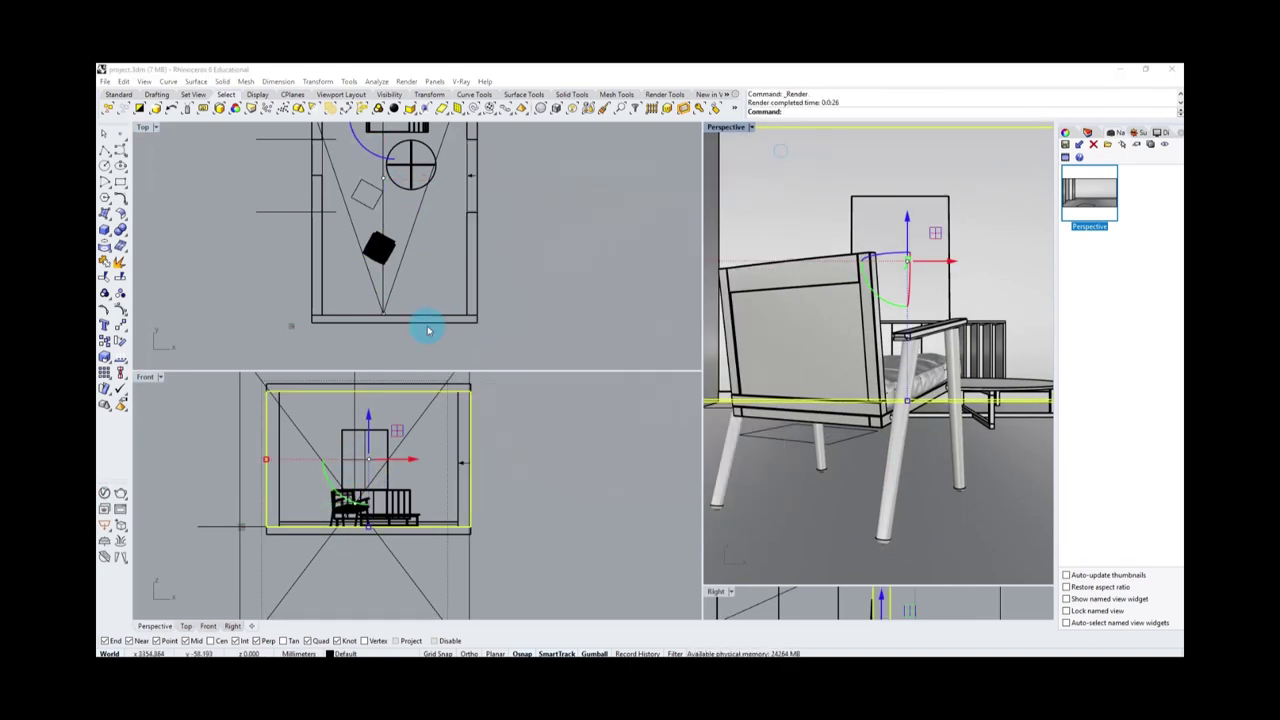
pyautogui.moveTo(423, 329); pyautogui.dragTo(434, 271)
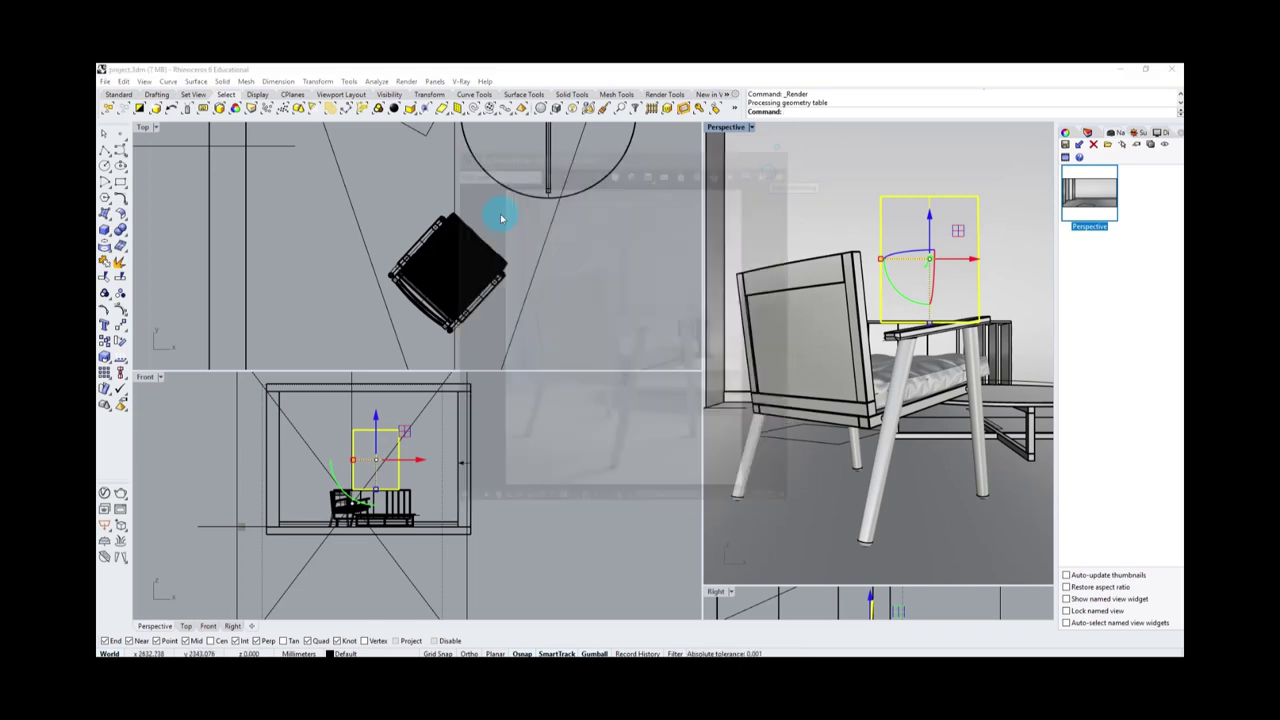
# Undo the stray chair move, save the named view, and export the selection as curta
pyautogui.click(443, 251)
pyautogui.hotkey('ctrl', 'z')
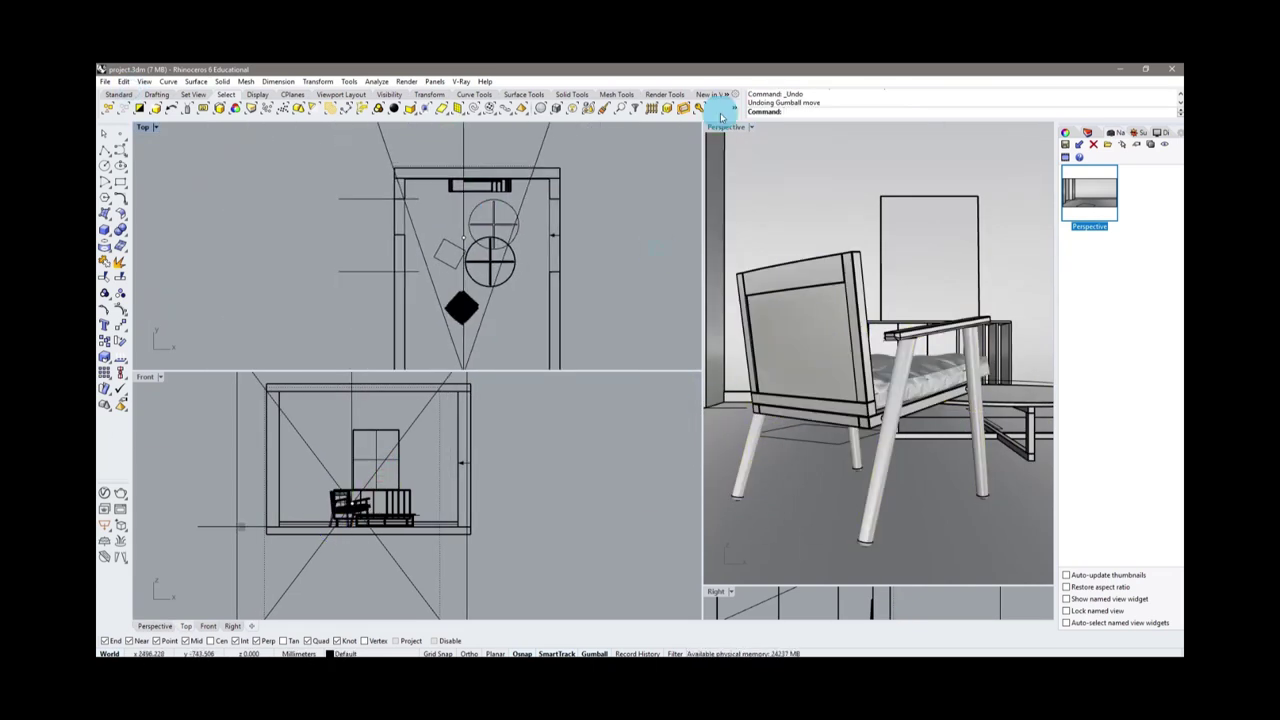
pyautogui.click(620, 380)
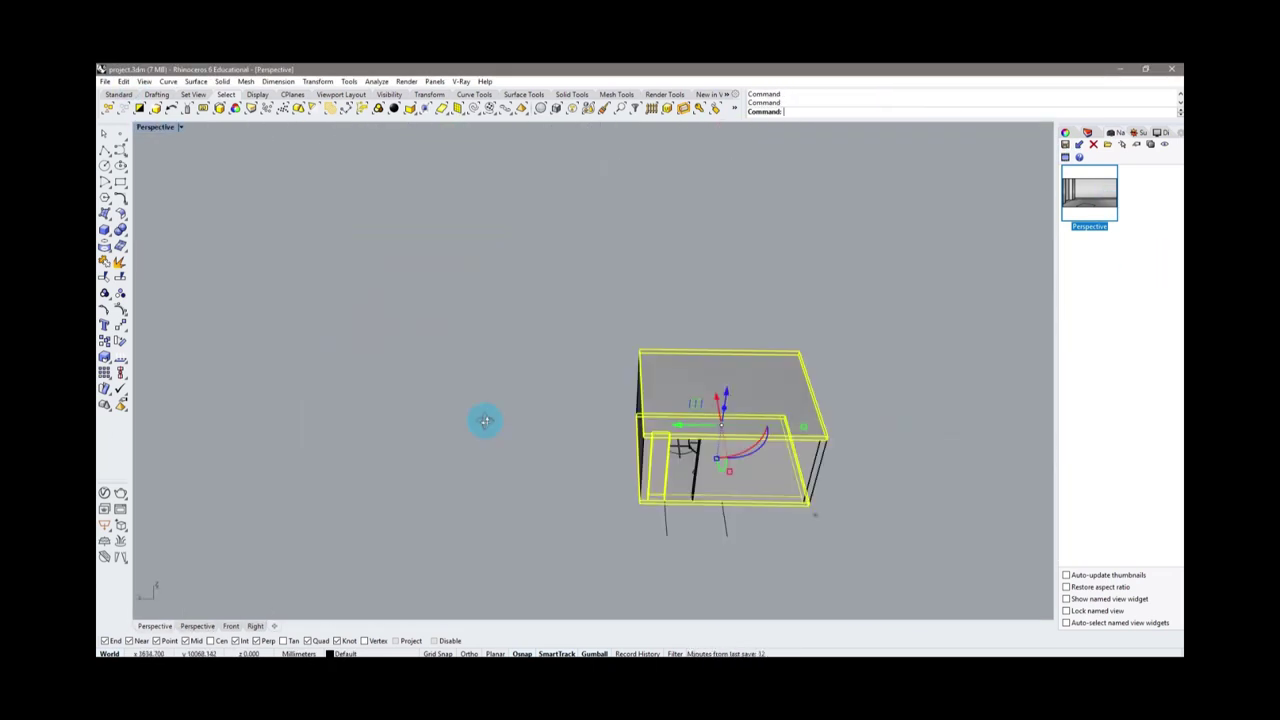
pyautogui.write('curta')
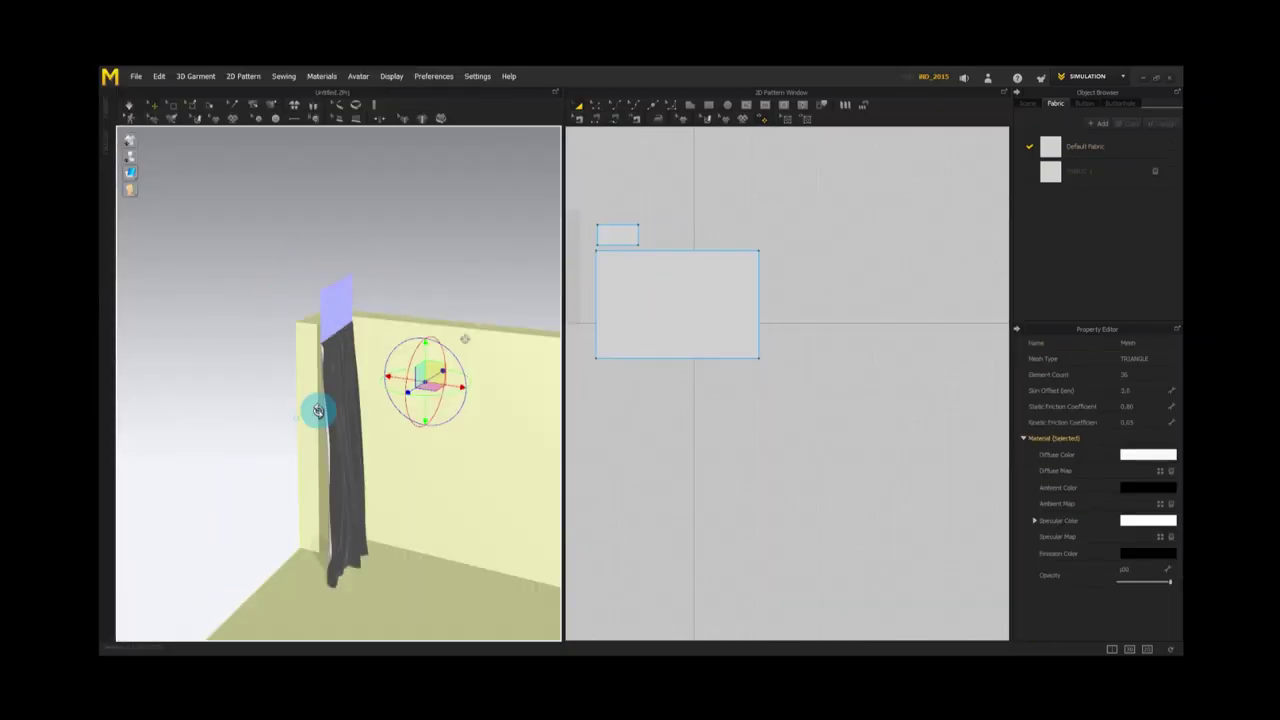
# Orbit the view to inspect the curtain hanging against the wall
pyautogui.moveTo(333, 449); pyautogui.dragTo(414, 392, button='right')
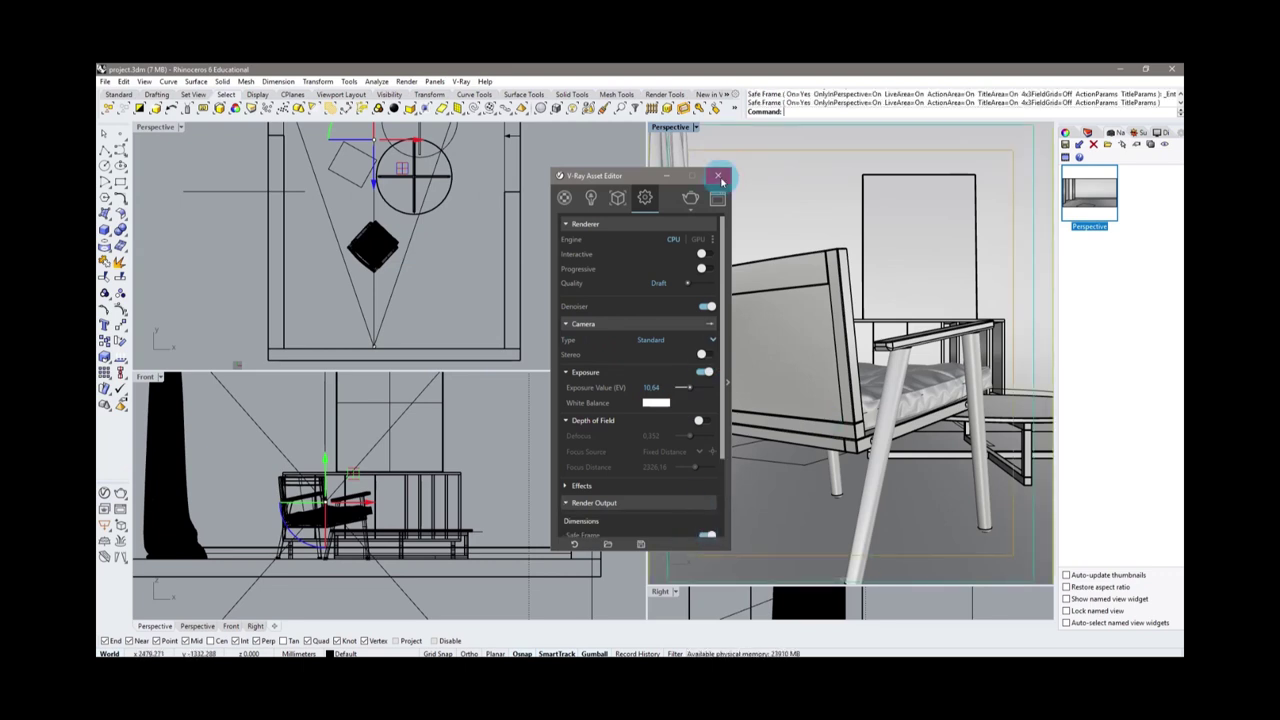
# Widen the viewports and set up the wall's Stucco diffuse texture in the Asset Editor
pyautogui.click(719, 177)
pyautogui.moveTo(646, 289); pyautogui.dragTo(709, 289)
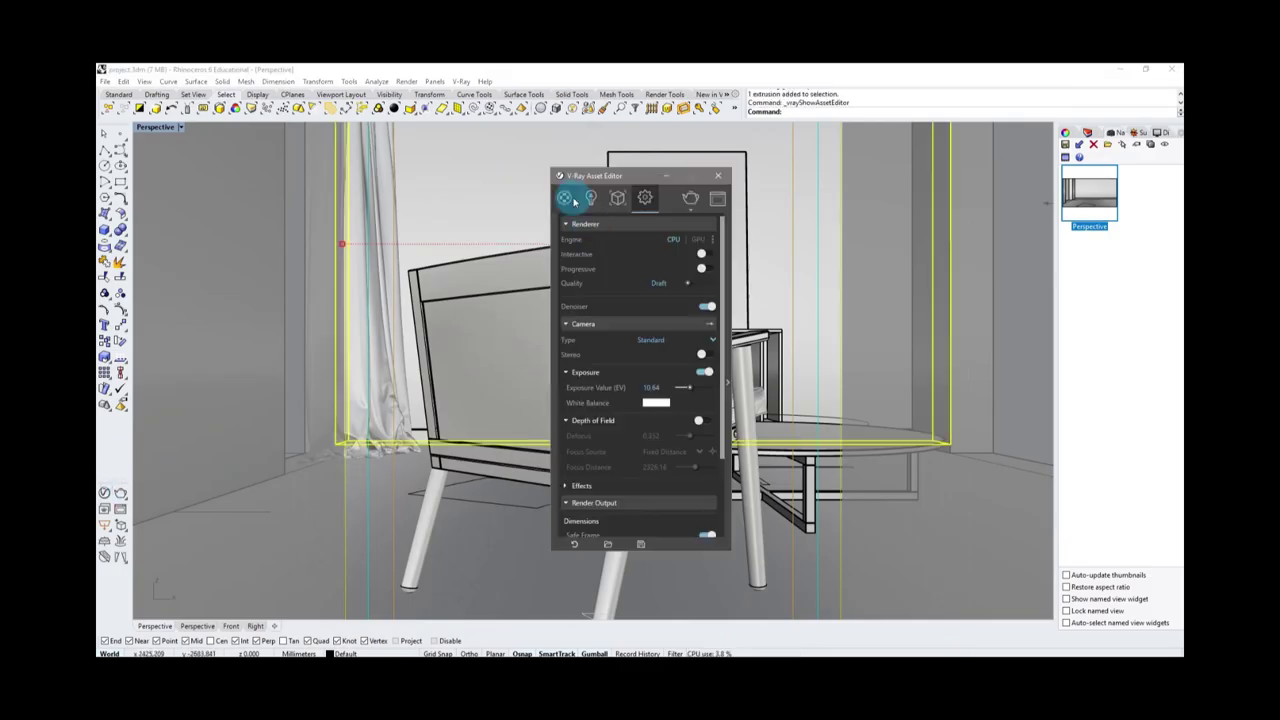
pyautogui.click(843, 423)
pyautogui.click(749, 533)
# Add a Normal Map texture to the concrete material for bump detail
pyautogui.click(829, 243)
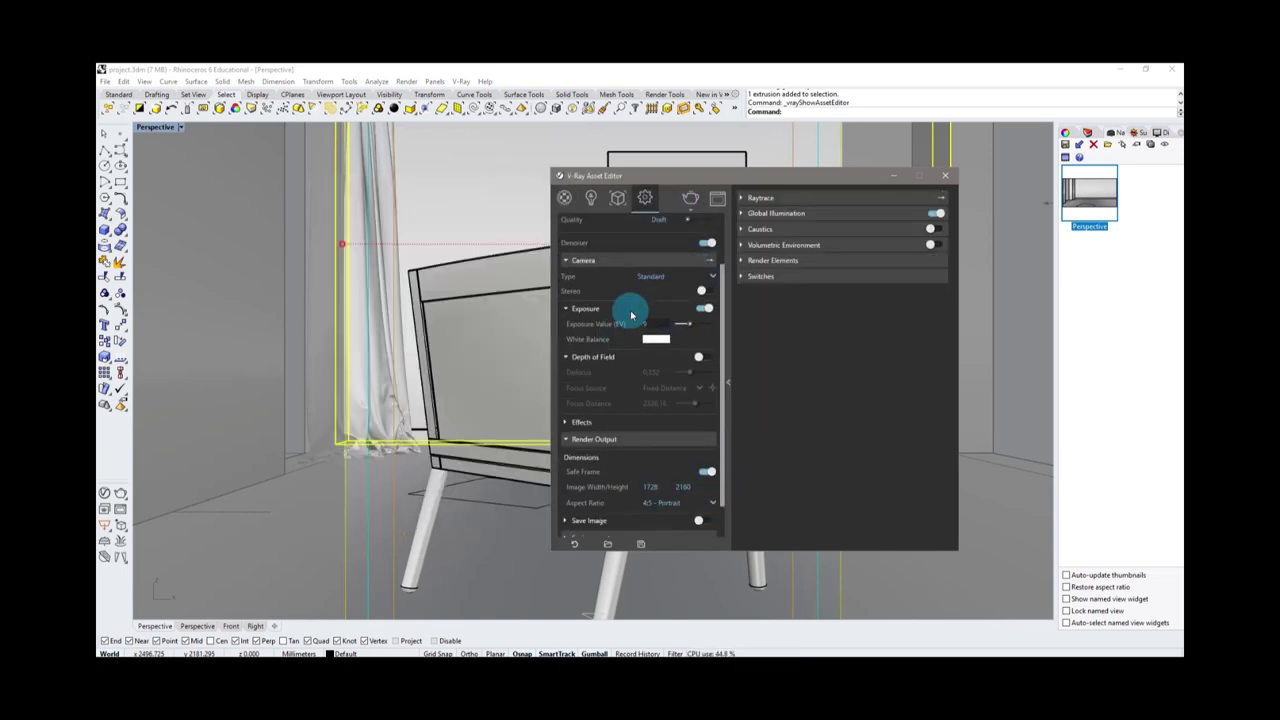
pyautogui.scroll(-1, 631, 316)
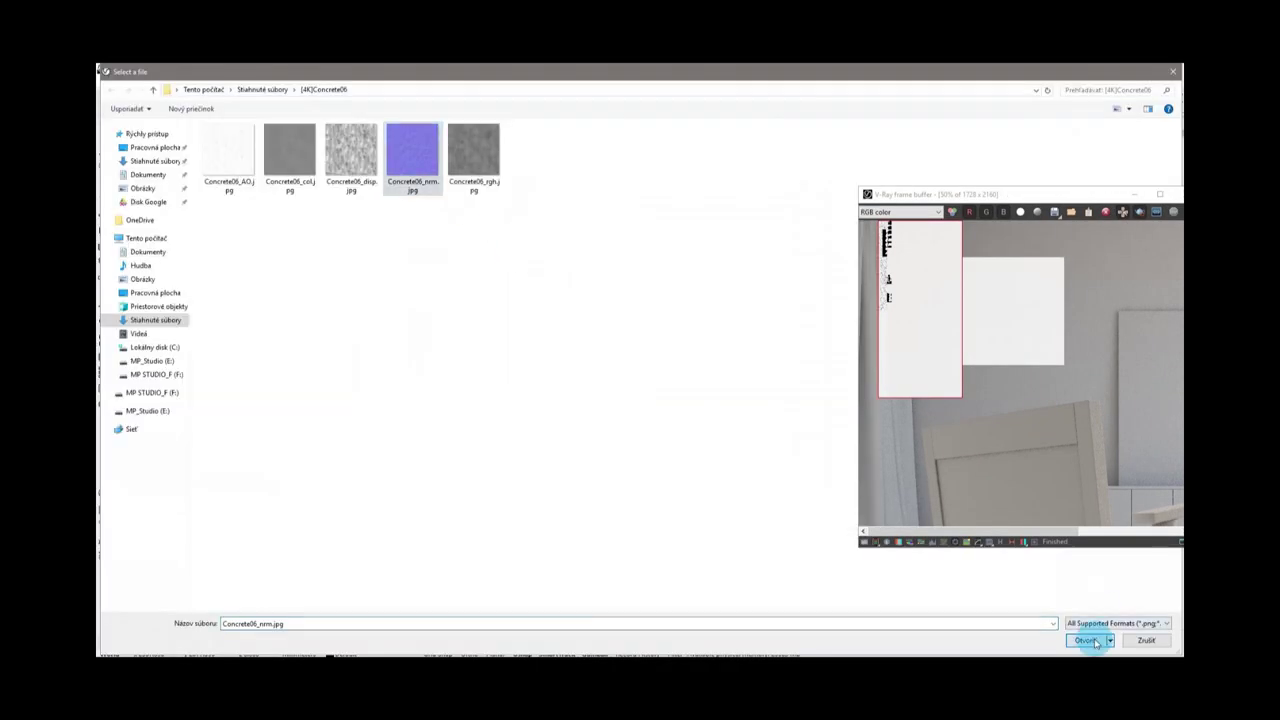
pyautogui.click(1090, 641)
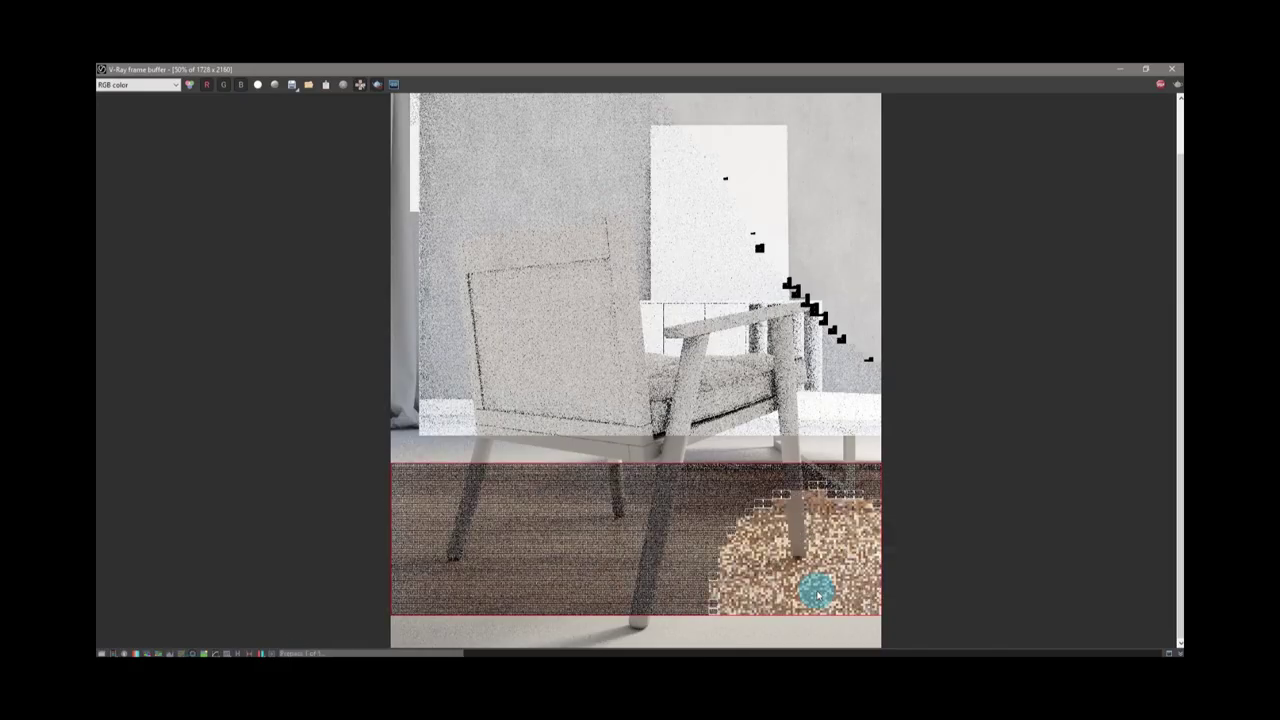
# Load the Iron_Blurry material from the Asset Editor library
pyautogui.click(1170, 68)
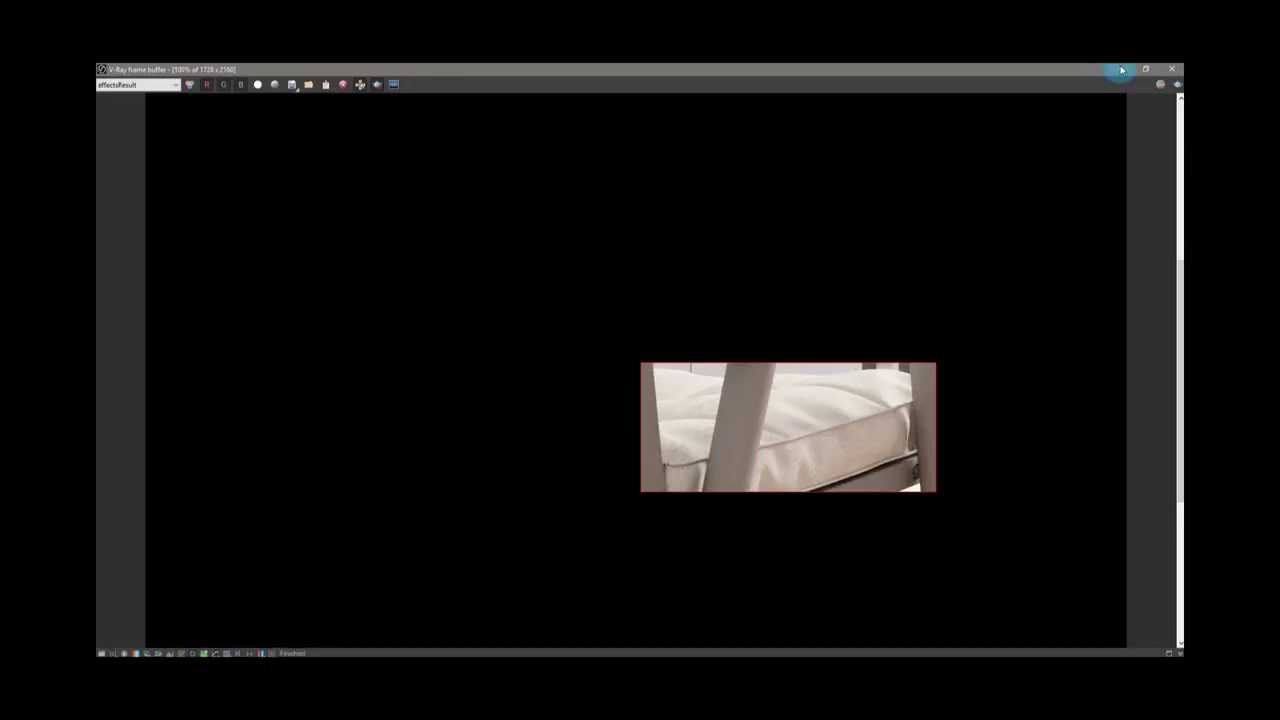
# Enable the fabric chair material's normal map at 0.3 and inspect the render
pyautogui.click(1122, 70)
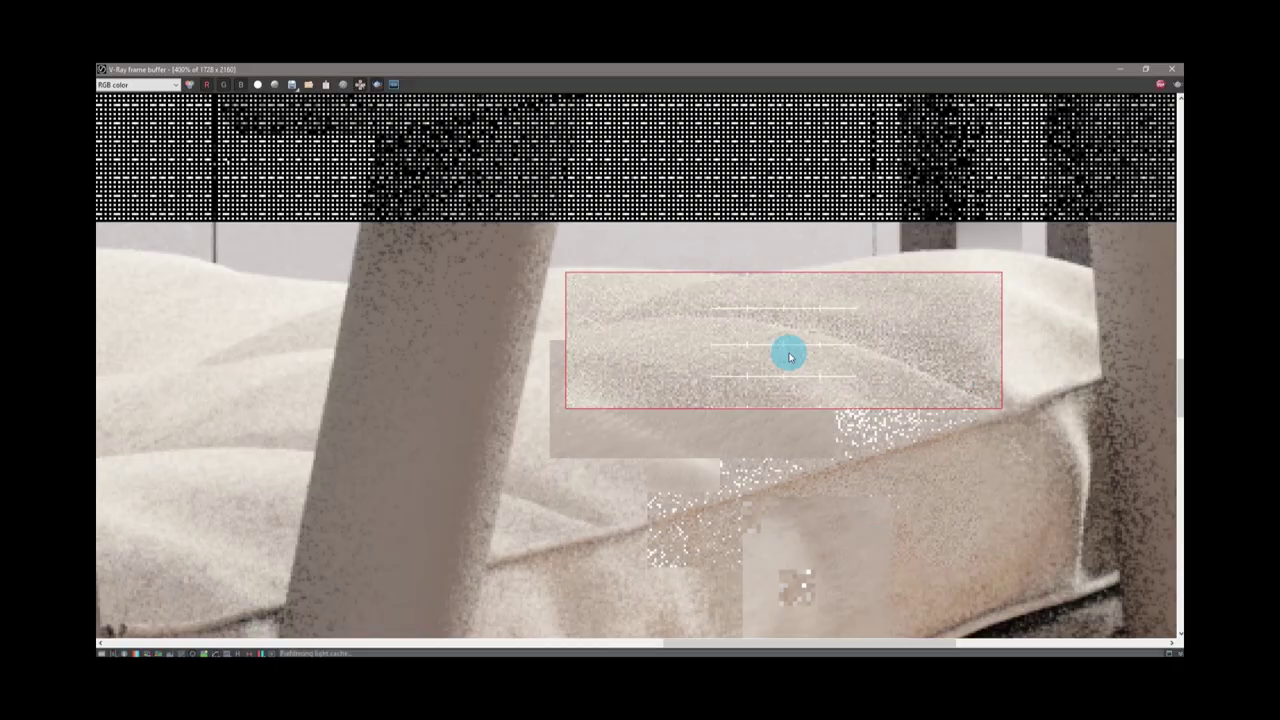
pyautogui.scroll(-1, 636, 366)
pyautogui.moveTo(432, 318); pyautogui.dragTo(682, 312, button='middle')
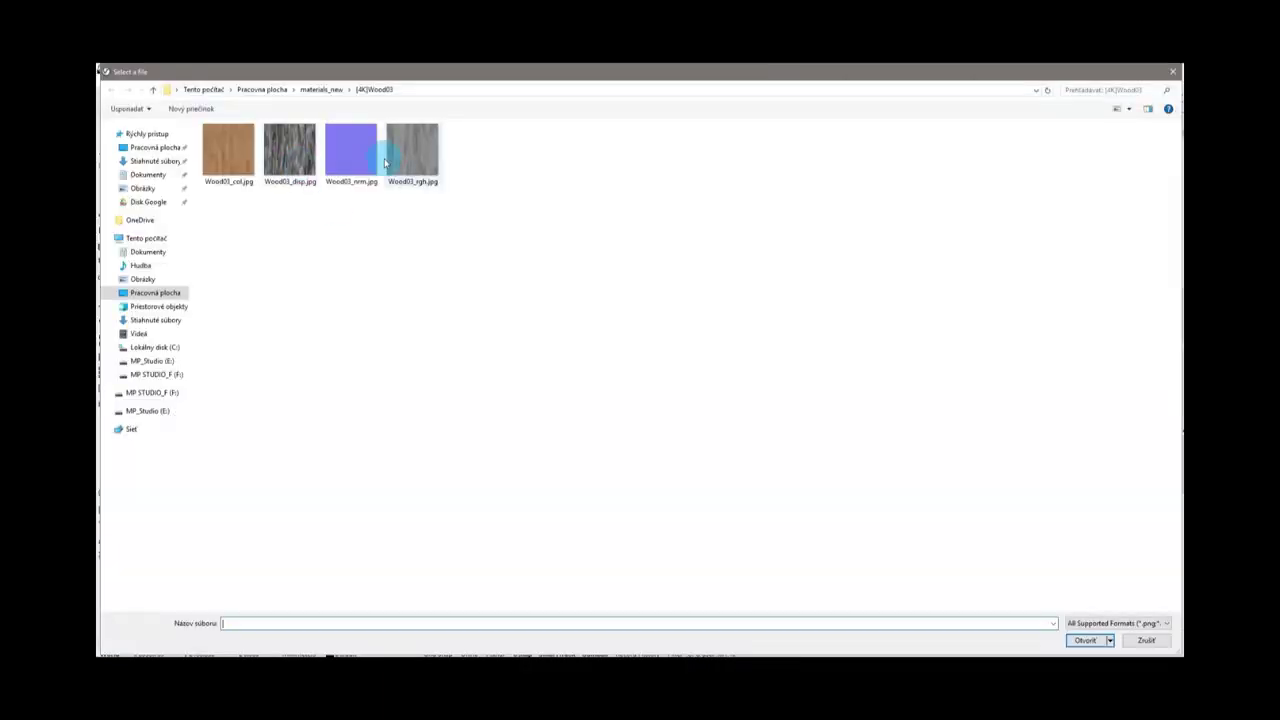
# Scroll the wood material settings to apply the Wood03 texture maps
pyautogui.scroll(2, 819, 201)
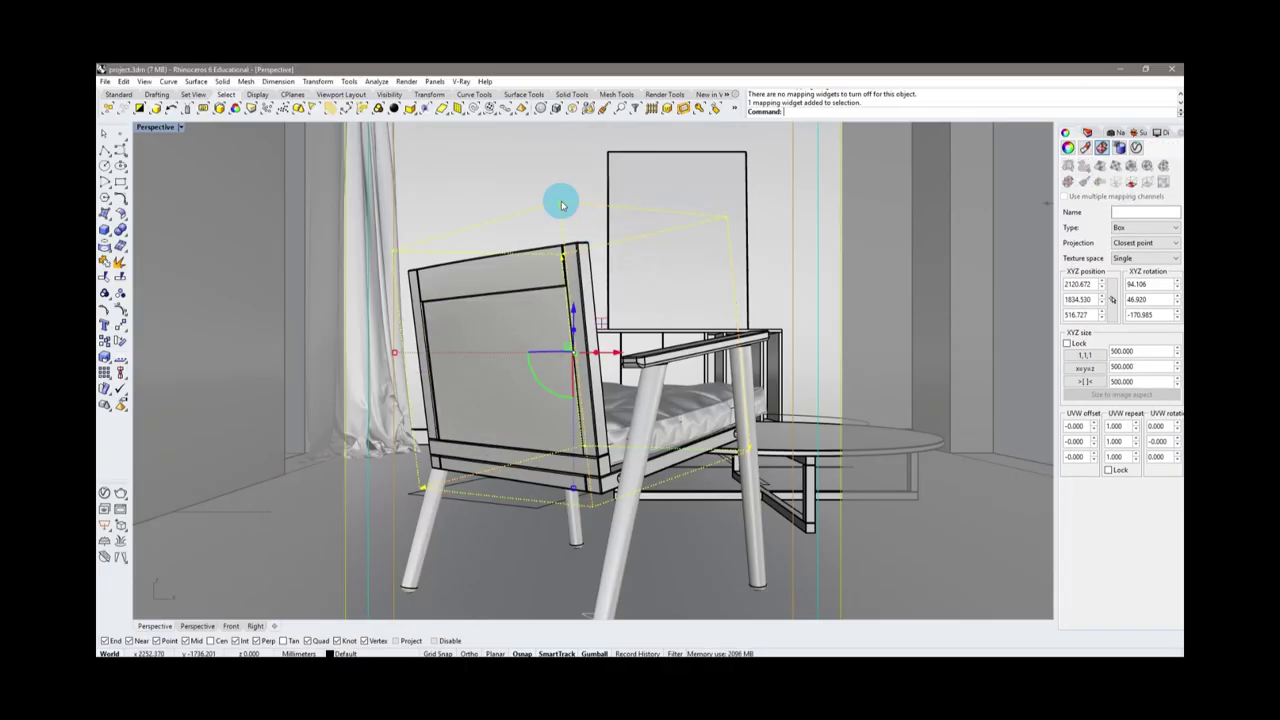
# Select the chair back surface and add Color Correction to its wood texture
pyautogui.keyDown('shift'); pyautogui.click(561, 205); pyautogui.keyUp('shift')
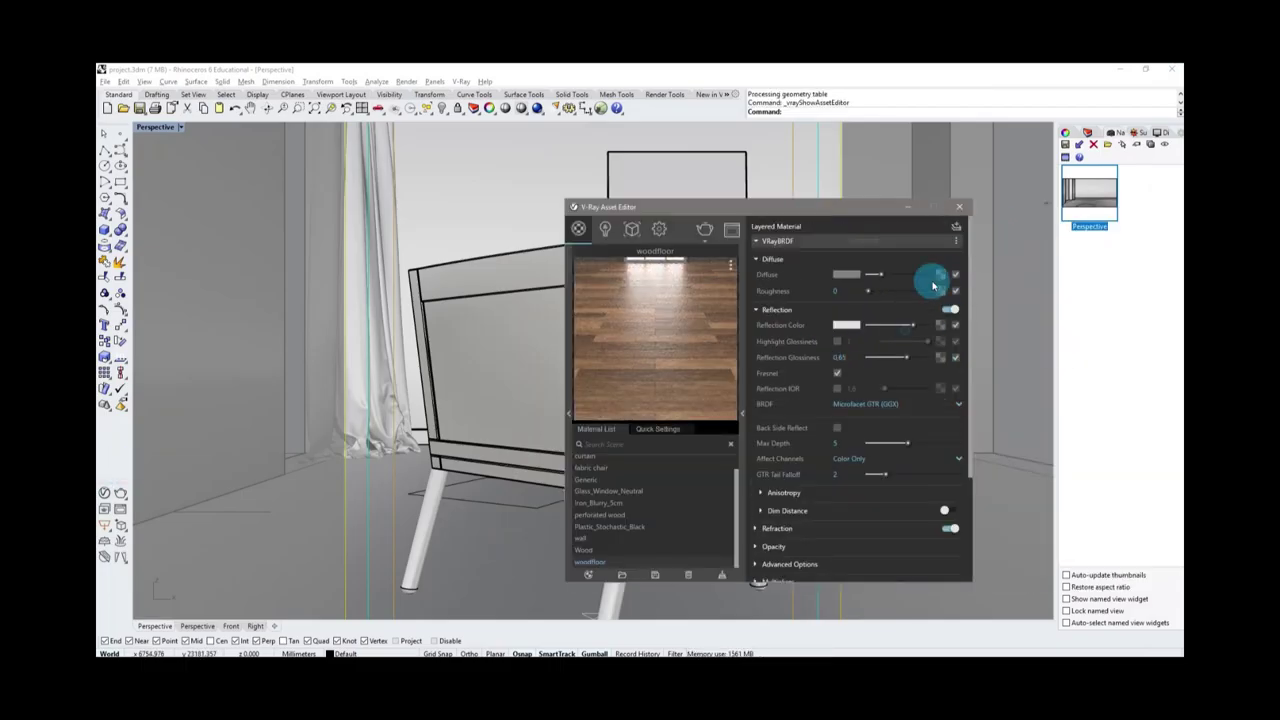
pyautogui.click(933, 286)
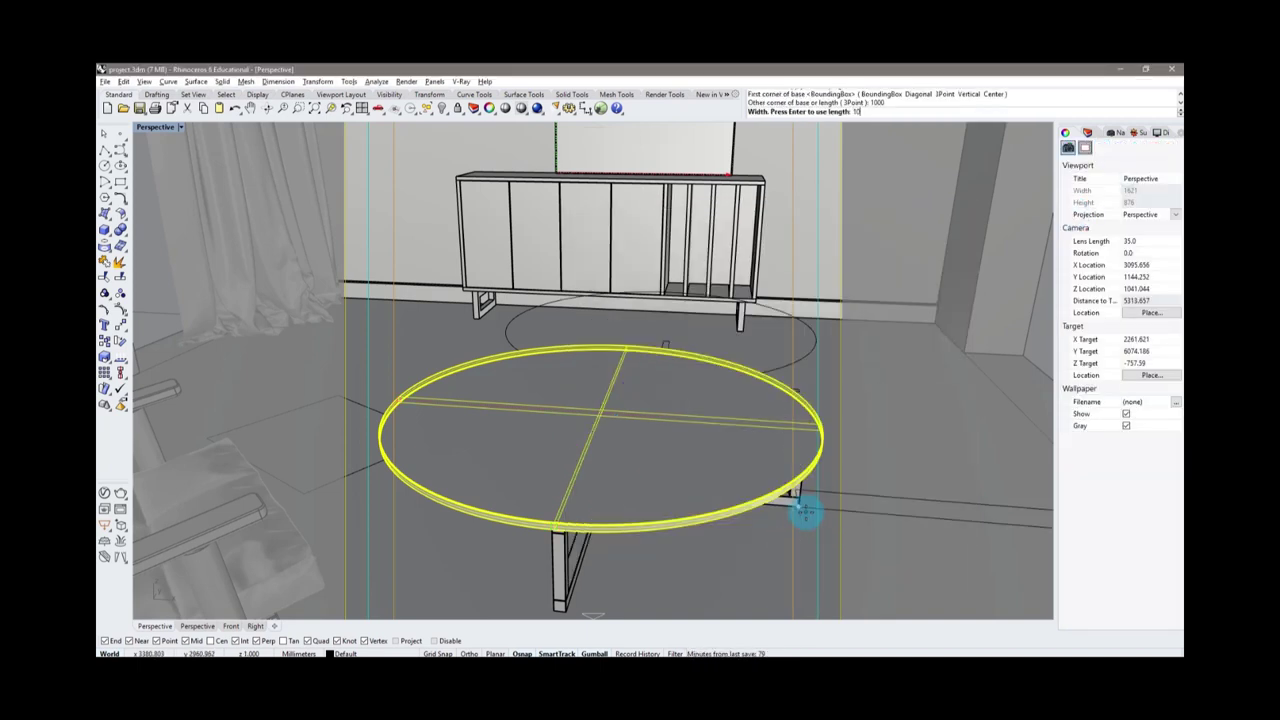
# Apply box mapping to the round table top and deselect it
pyautogui.press('Return')
pyautogui.click(888, 534)
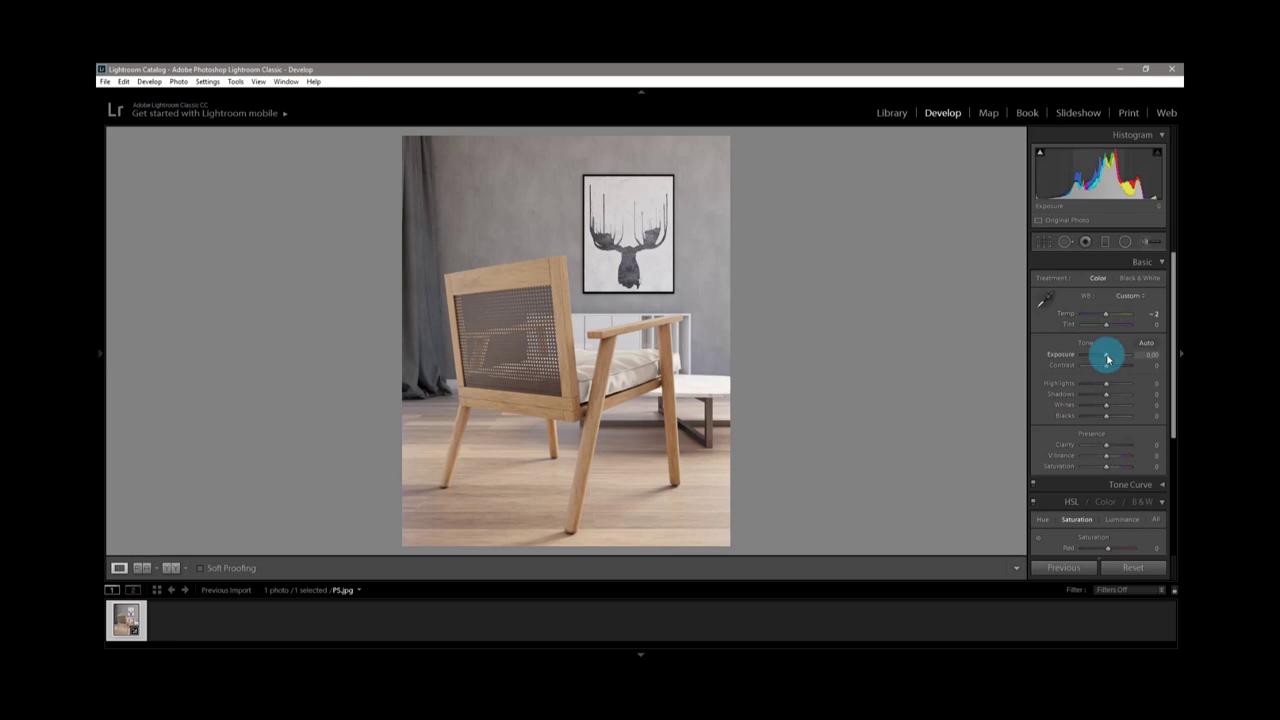
# Set exposure +0.24, whites +12 and clarity +90, then compare before/after zoomed in
pyautogui.moveTo(1107, 359); pyautogui.dragTo(1109, 360)
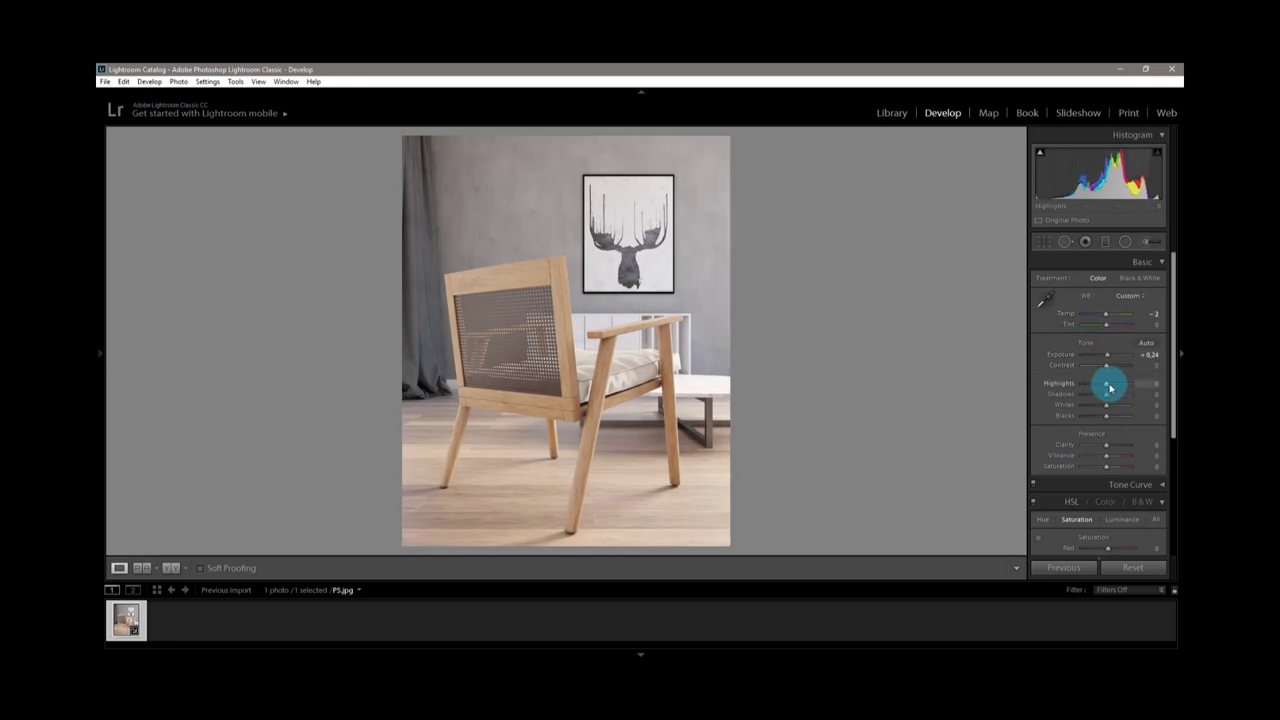
pyautogui.moveTo(1108, 410); pyautogui.dragTo(1112, 410)
pyautogui.moveTo(1106, 444); pyautogui.dragTo(1143, 449)
pyautogui.press('y')
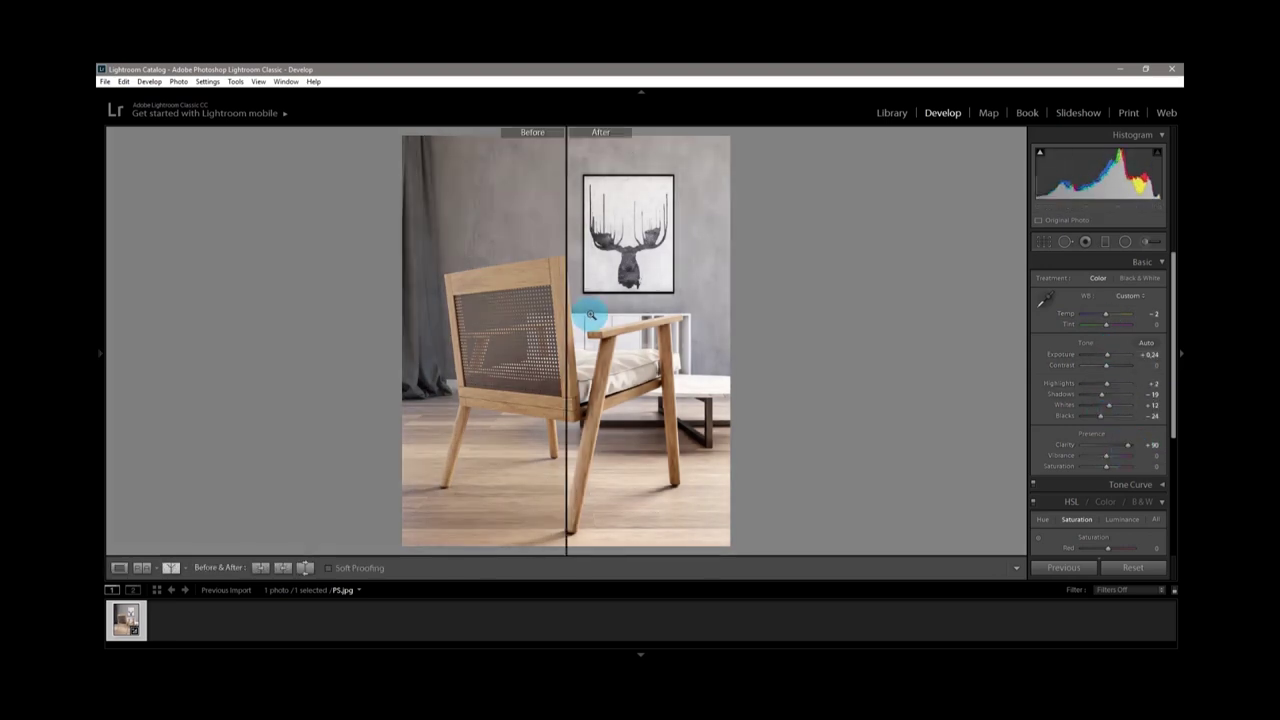
pyautogui.click(856, 381)
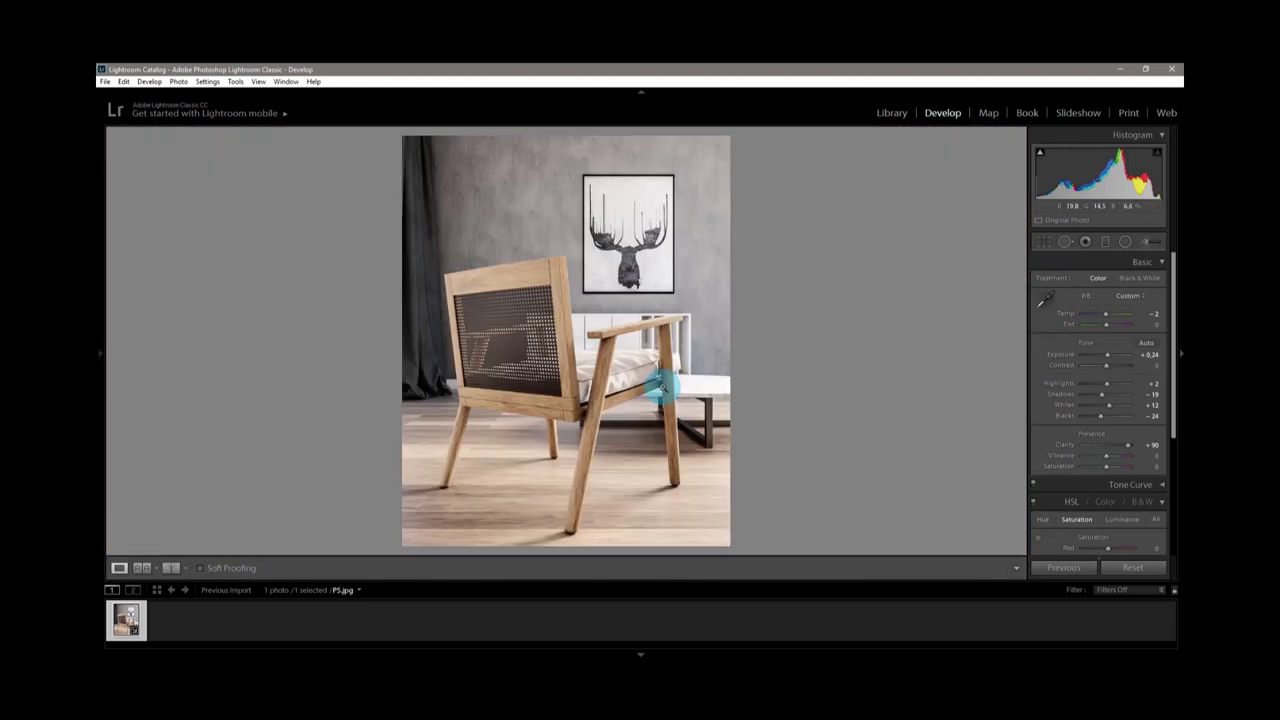